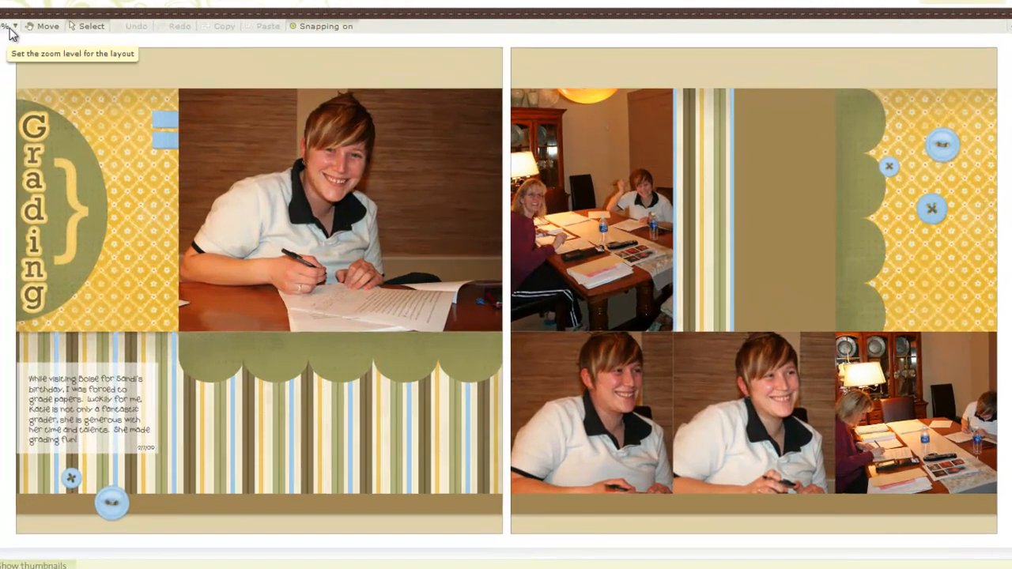
{"action": "left_click", "coordinate": [12, 29]}
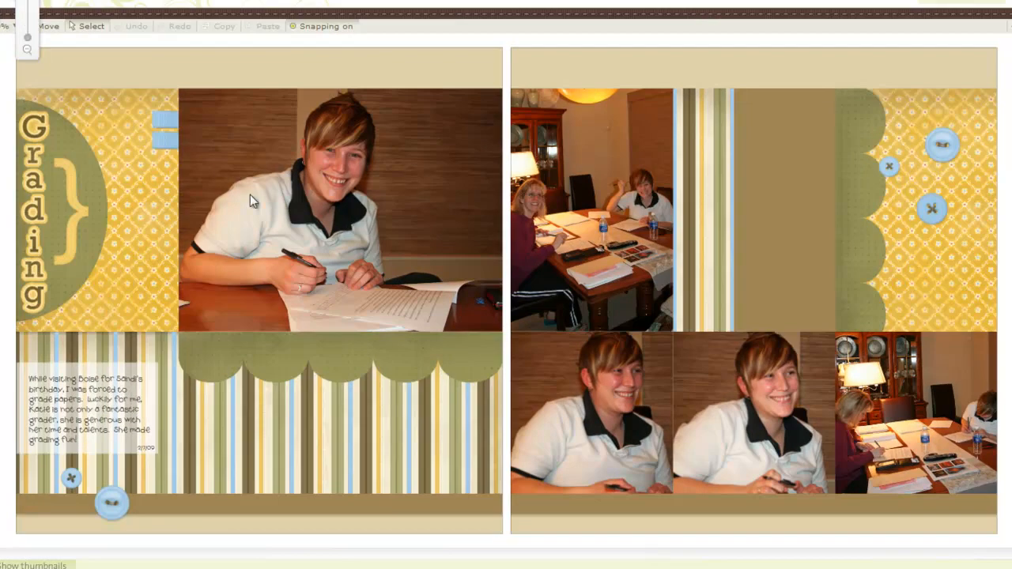
{"action": "left_click", "coordinate": [1, 106]}
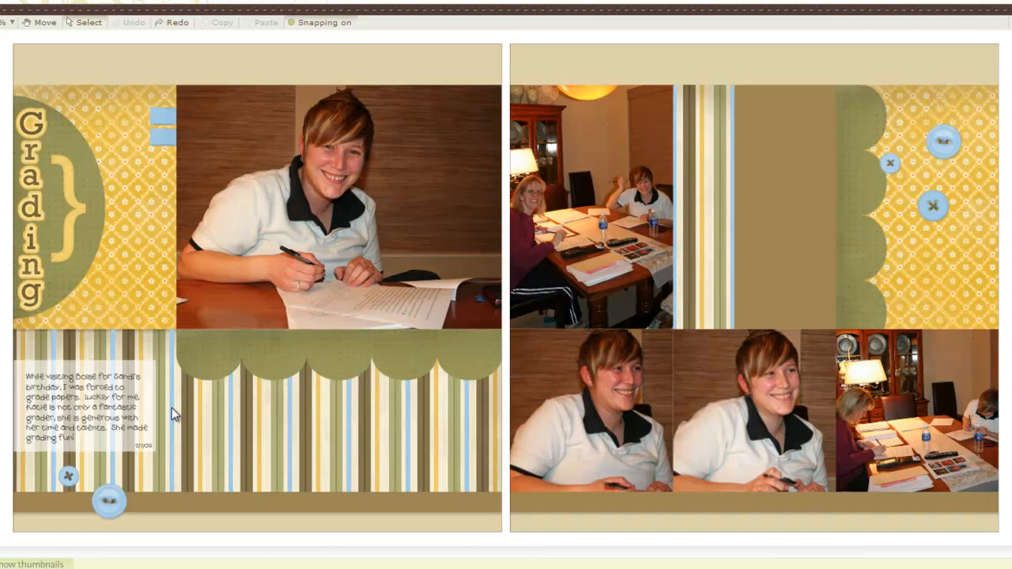
Delete the three narrow blue strips beside the journaling block that cover the pink stripes of the left page's striped paper.
{"action": "left_click_drag", "start_coordinate": [172, 408], "coordinate": [270, 427]}
{"action": "left_click", "coordinate": [577, 362]}
{"action": "left_click", "coordinate": [230, 399]}
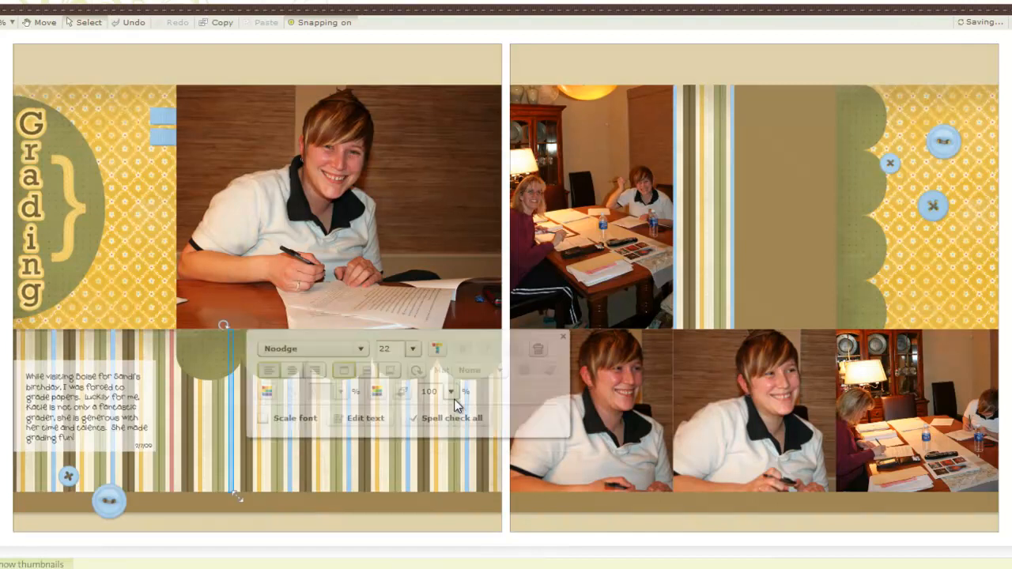
{"action": "left_click", "coordinate": [544, 353]}
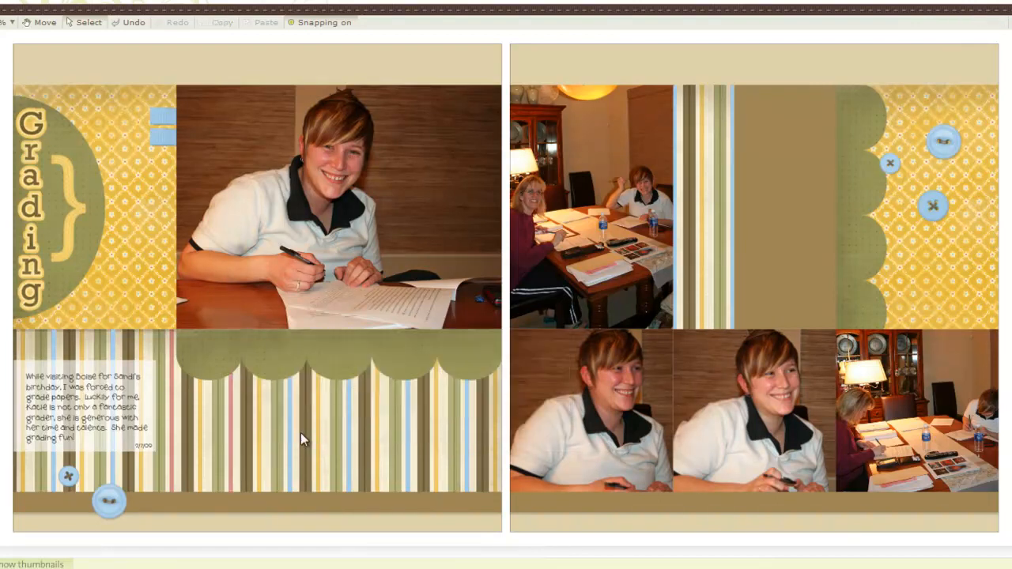
{"action": "left_click", "coordinate": [289, 428]}
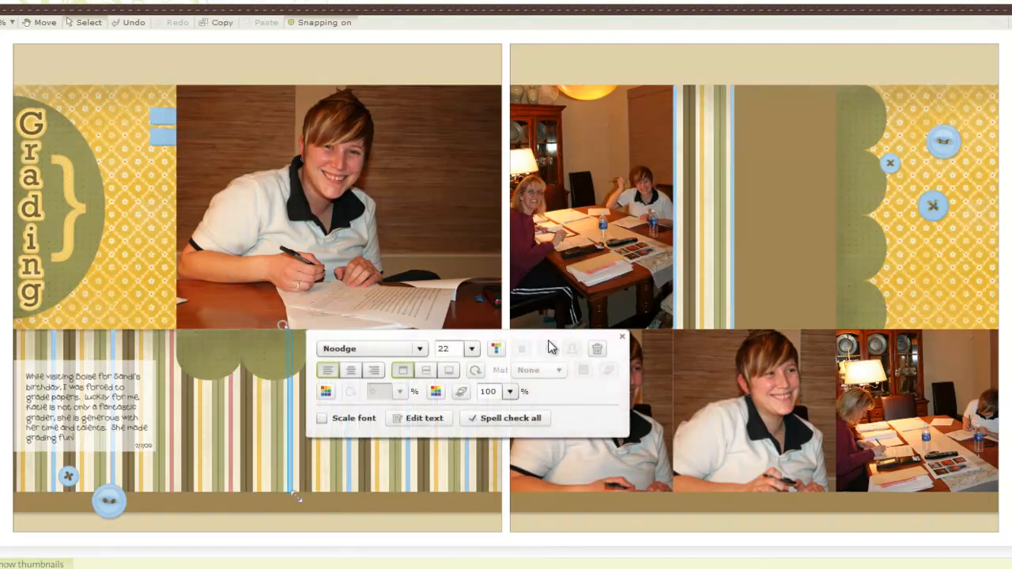
{"action": "left_click", "coordinate": [599, 349]}
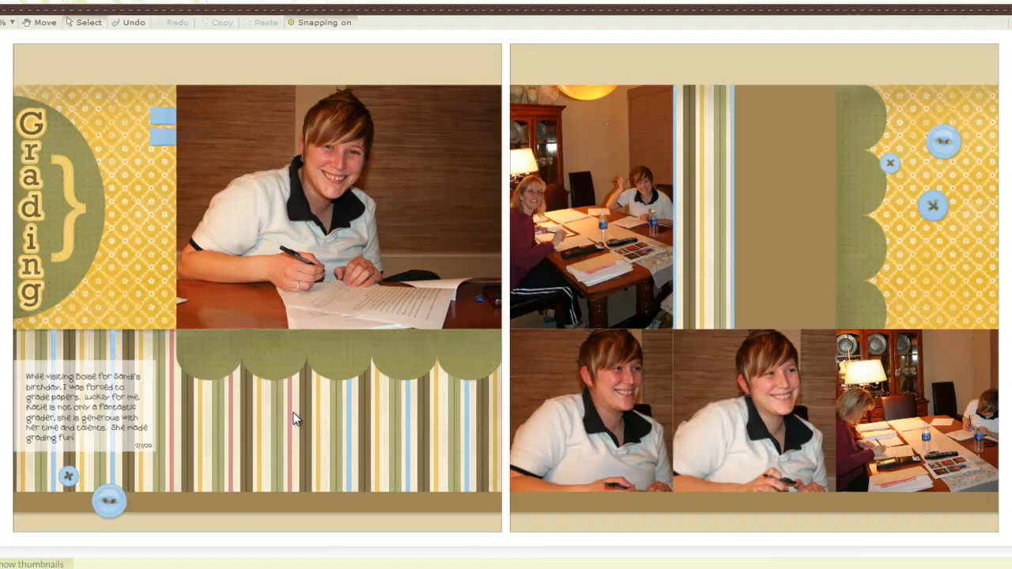
Add a journaling area to the striped paper and resize it into a narrow full-height strip over the pink stripe beside the journaling block.
{"action": "left_click", "coordinate": [11, 23]}
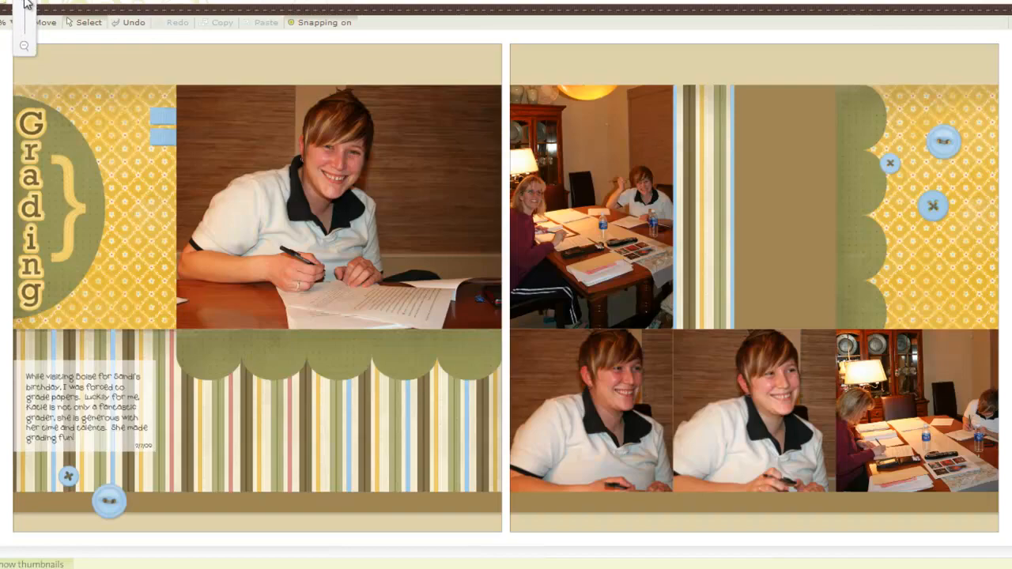
{"action": "left_click", "coordinate": [24, 4]}
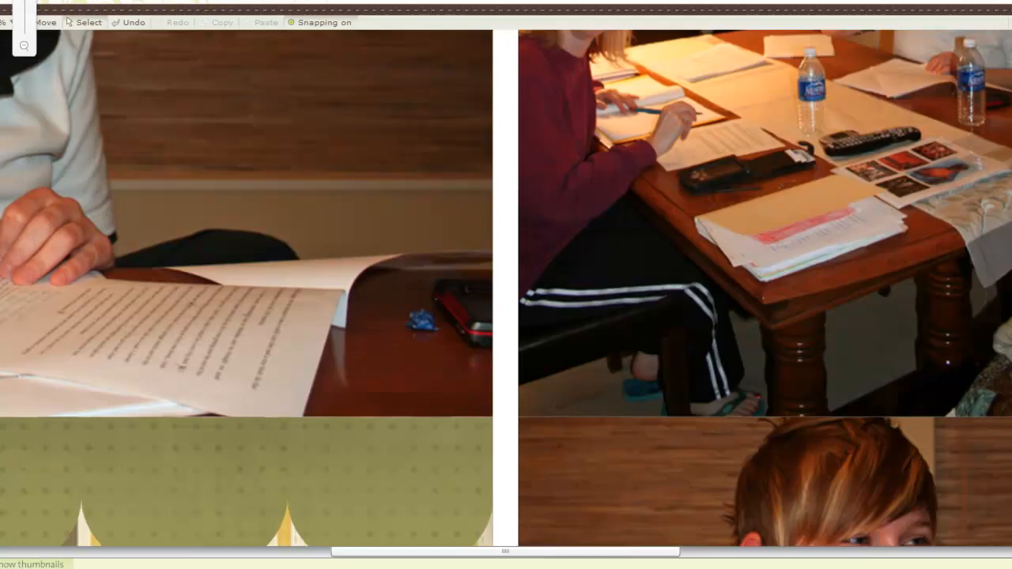
{"action": "scroll", "coordinate": [506, 288], "scroll_direction": "down", "scroll_amount": 10}
{"action": "left_click_drag", "start_coordinate": [529, 553], "coordinate": [350, 551]}
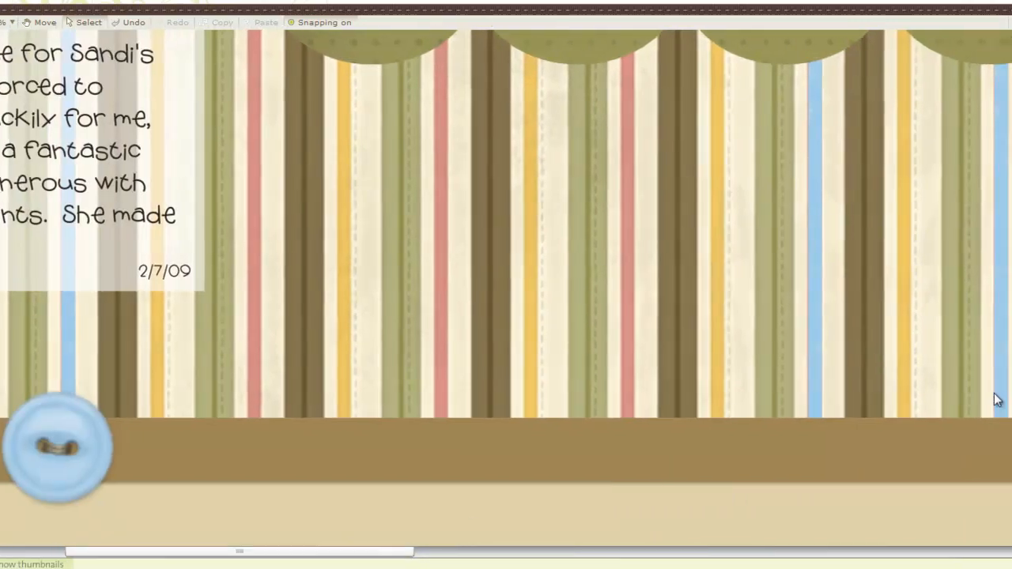
{"action": "scroll", "coordinate": [506, 287], "scroll_direction": "up", "scroll_amount": 3}
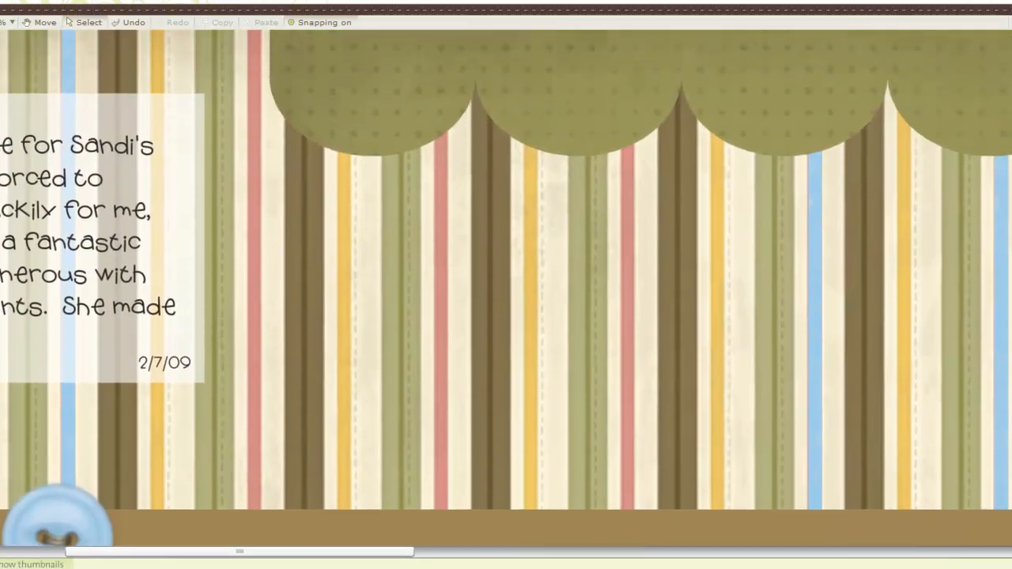
{"action": "scroll", "coordinate": [506, 288], "scroll_direction": "down", "scroll_amount": 1}
{"action": "scroll", "coordinate": [506, 288], "scroll_direction": "up", "scroll_amount": 1}
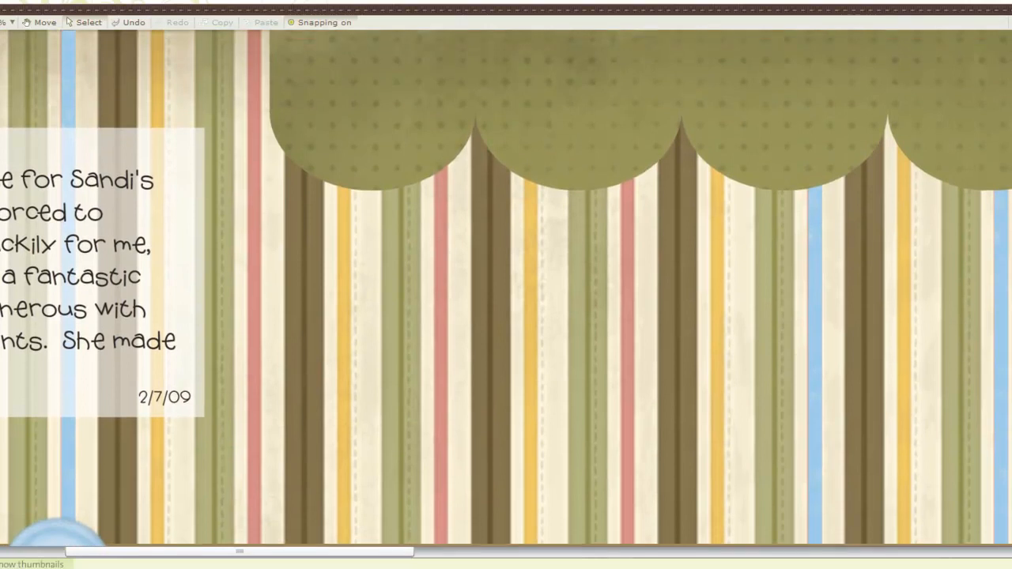
{"action": "left_click", "coordinate": [16, 23]}
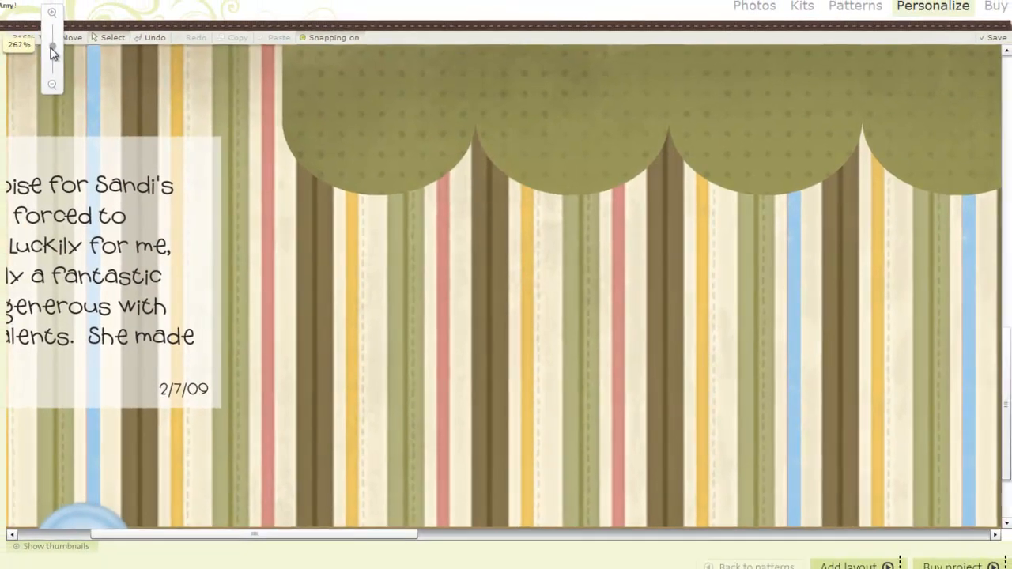
{"action": "left_click_drag", "start_coordinate": [53, 50], "coordinate": [53, 53]}
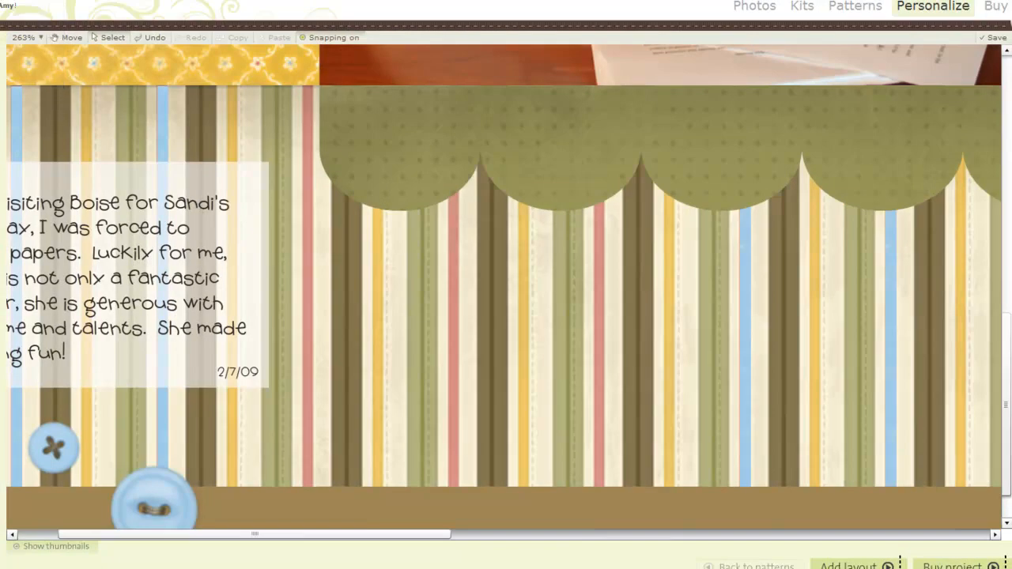
{"action": "left_click_drag", "start_coordinate": [8, 214], "coordinate": [550, 186]}
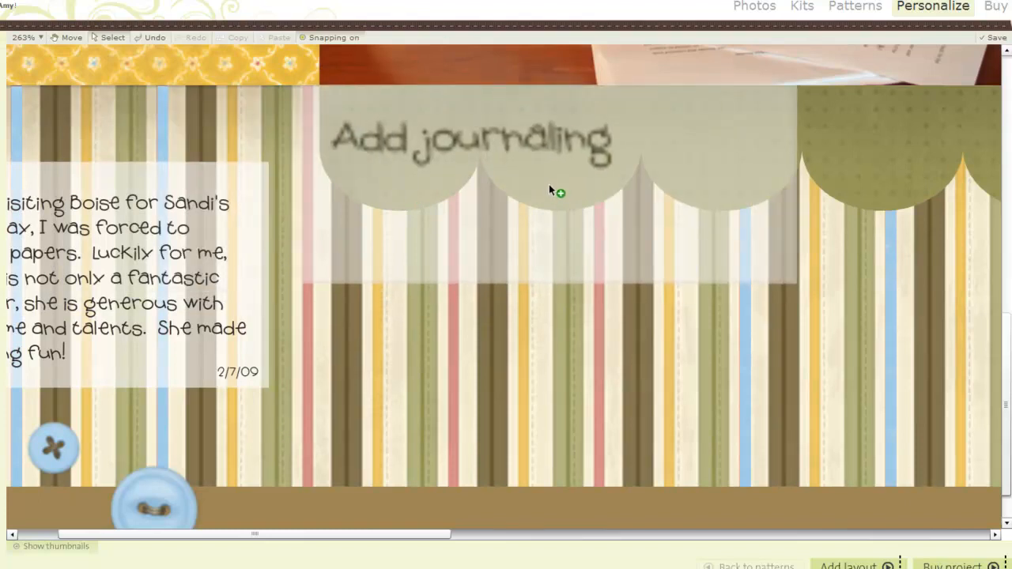
{"action": "left_click_drag", "start_coordinate": [549, 186], "coordinate": [549, 187]}
{"action": "left_click_drag", "start_coordinate": [804, 287], "coordinate": [313, 487]}
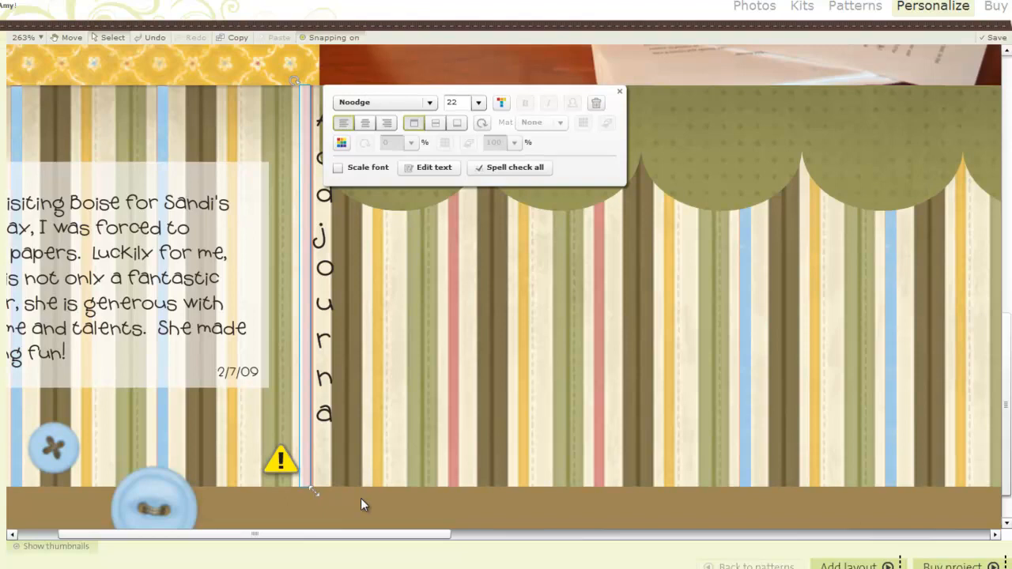
Nudge the narrow journaling strip until it lines up exactly with the pink stripe beneath it.
{"action": "key", "text": "Right"}
{"action": "key", "text": "Right"}
{"action": "key", "text": "Right"}
{"action": "key", "text": "Right"}
{"action": "key", "text": "Down"}
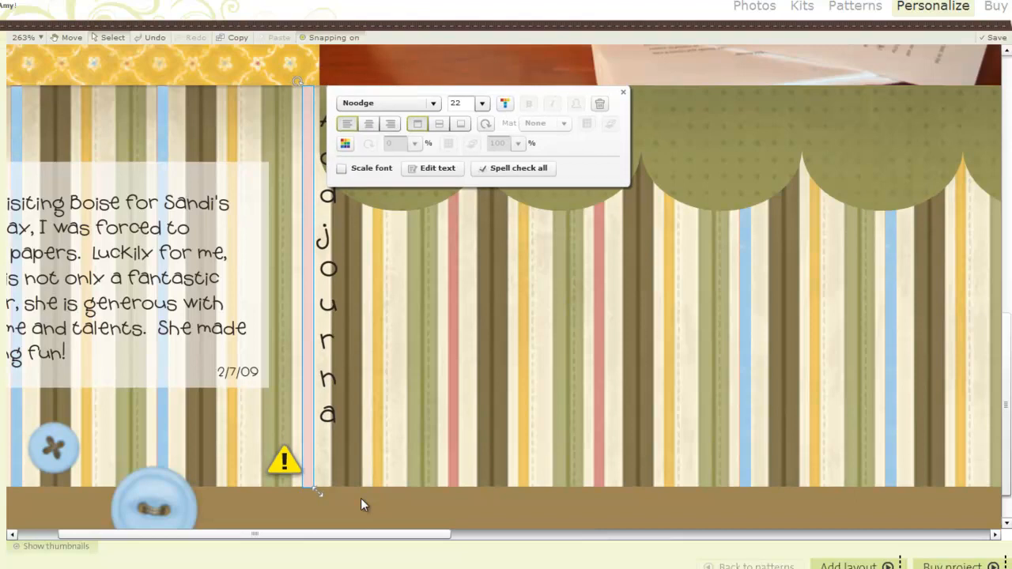
{"action": "key", "text": "Up"}
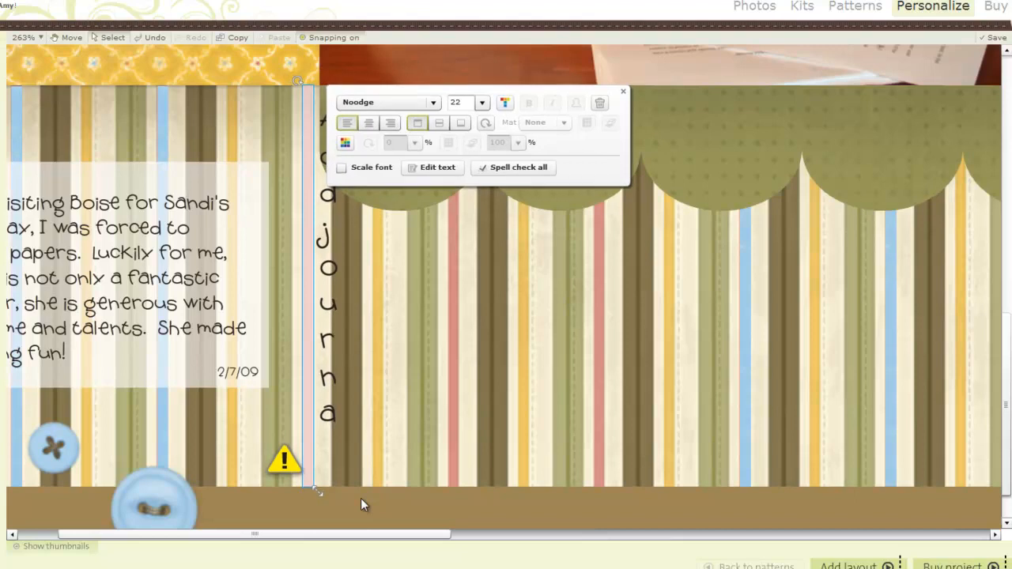
Remove the placeholder text from the narrow journaling strip.
{"action": "left_click", "coordinate": [440, 168]}
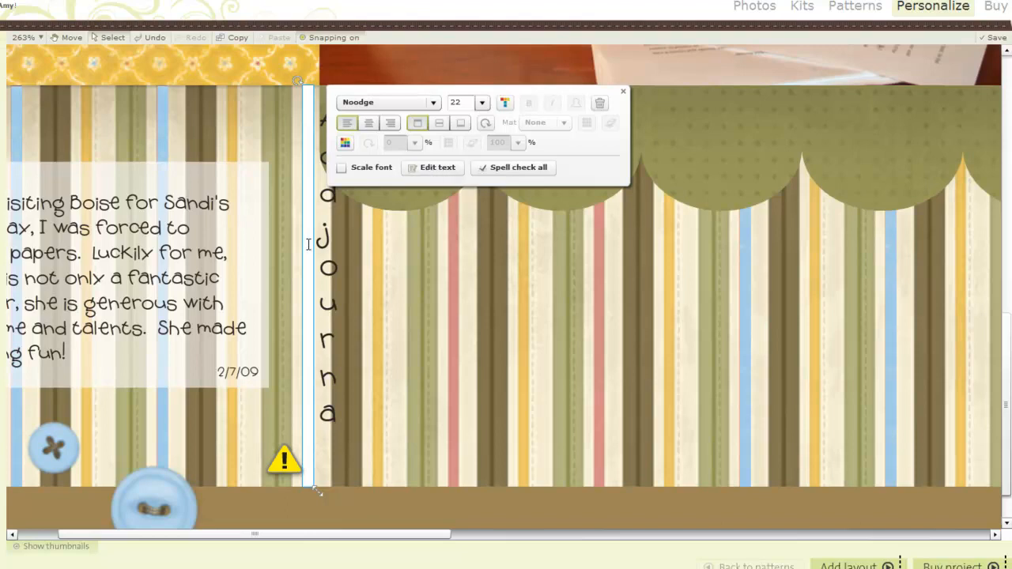
{"action": "left_click", "coordinate": [309, 119]}
{"action": "left_click", "coordinate": [344, 391]}
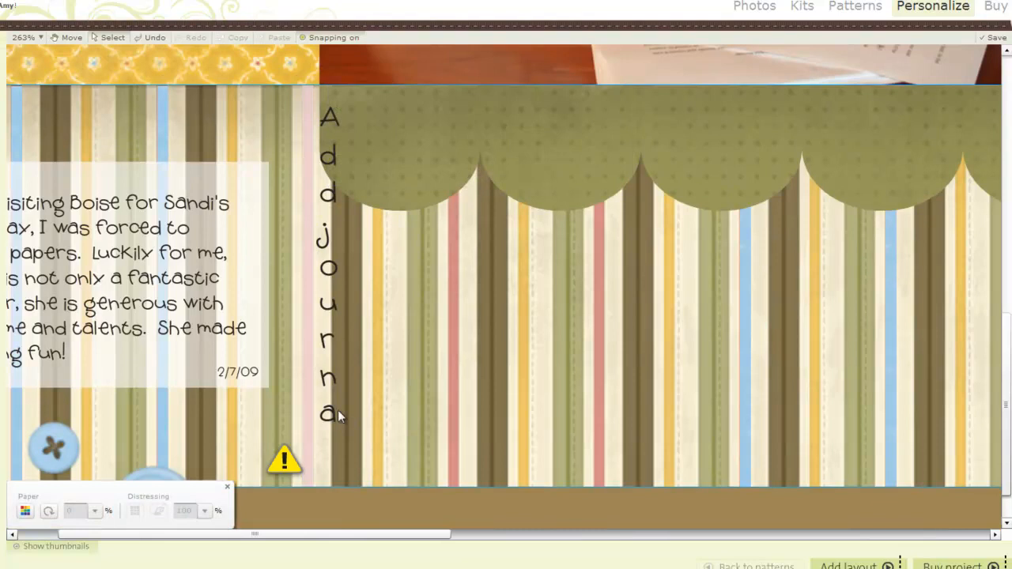
{"action": "left_click", "coordinate": [306, 374]}
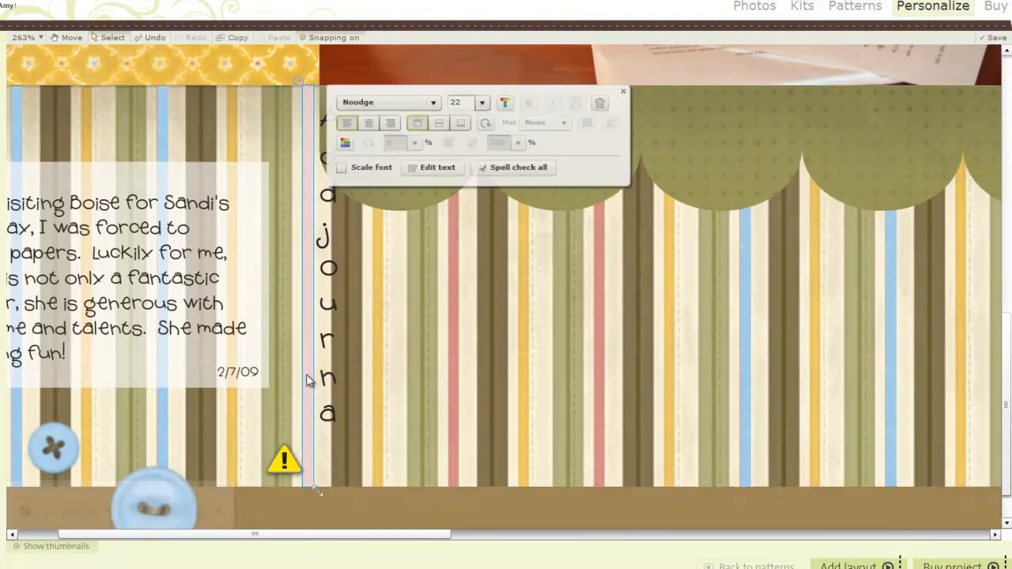
{"action": "left_click", "coordinate": [426, 167]}
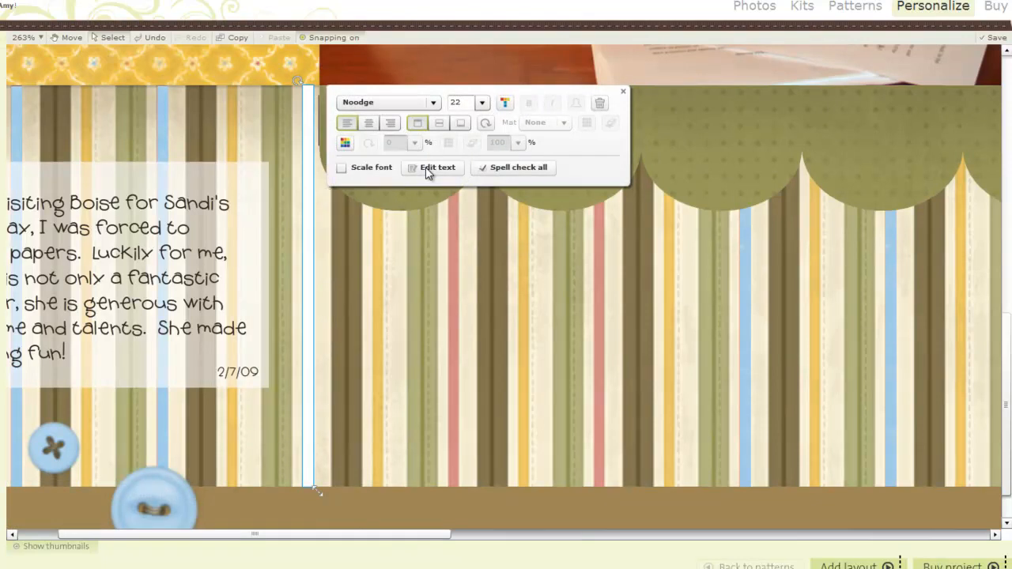
Fill the strip's background with the recommended light blue color so it matches the paper's blue stripes.
{"action": "left_click", "coordinate": [345, 143]}
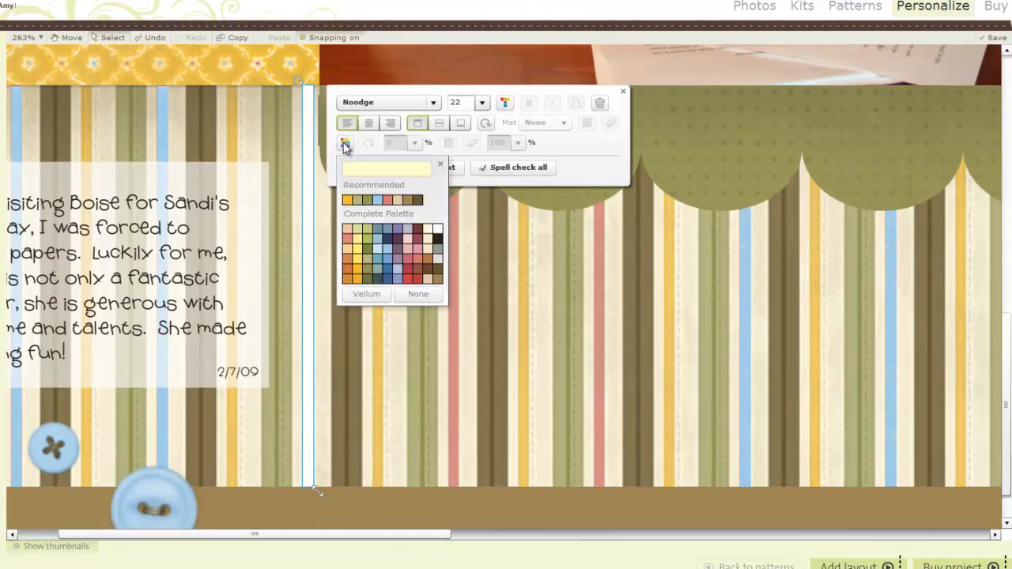
{"action": "left_click", "coordinate": [379, 200]}
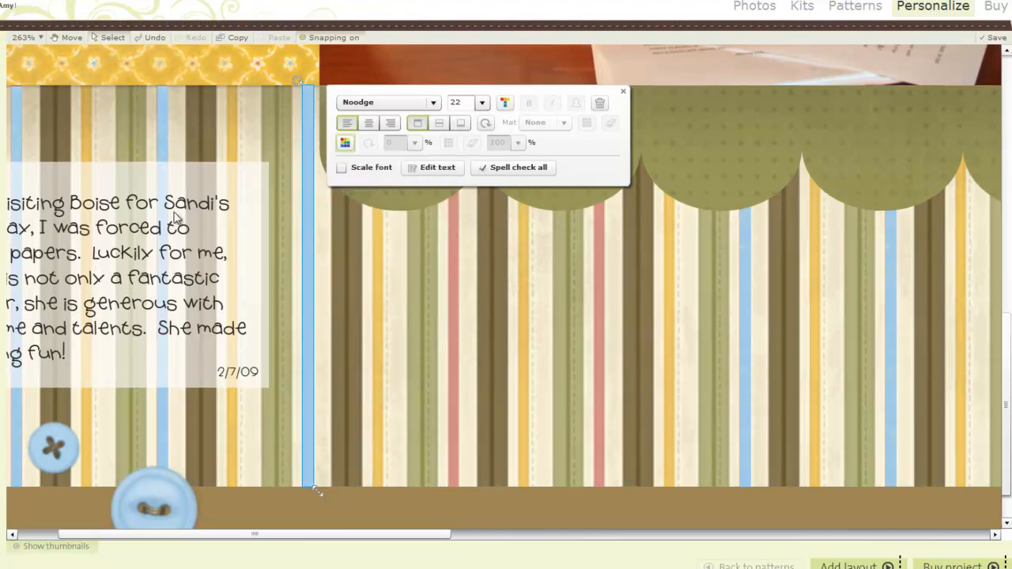
{"action": "left_click", "coordinate": [624, 93]}
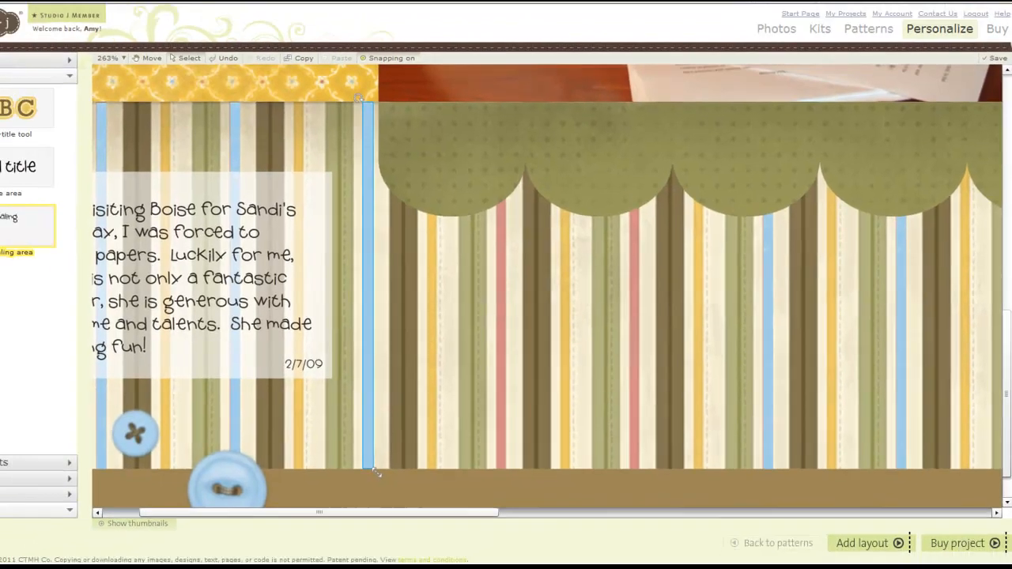
Apply Sanding surface distressing in the white Colonial color to the blue strip.
{"action": "left_click", "coordinate": [43, 496]}
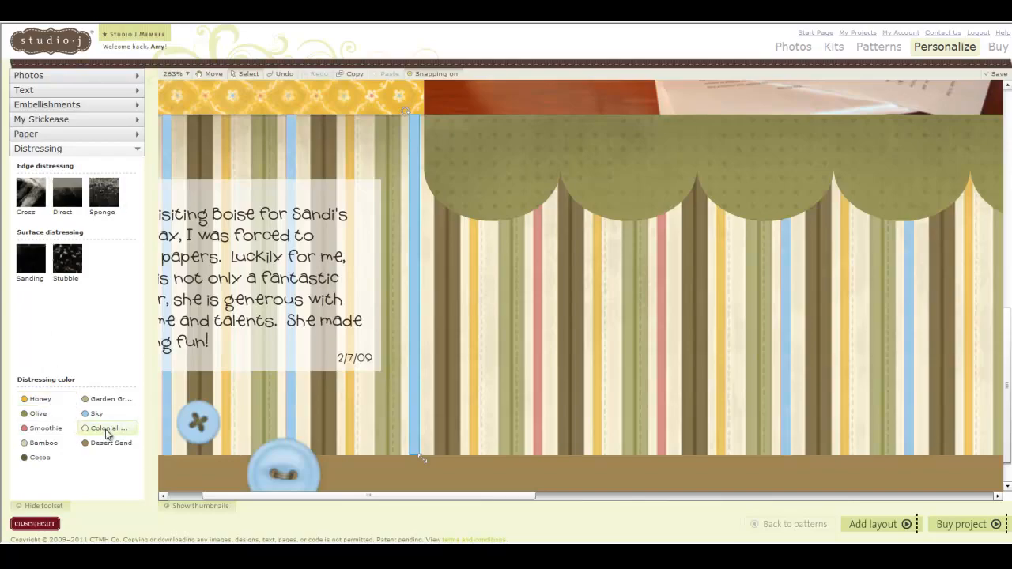
{"action": "left_click", "coordinate": [28, 261]}
{"action": "left_click_drag", "start_coordinate": [503, 214], "coordinate": [420, 214]}
{"action": "left_click_drag", "start_coordinate": [416, 212], "coordinate": [415, 214]}
{"action": "left_click", "coordinate": [537, 346]}
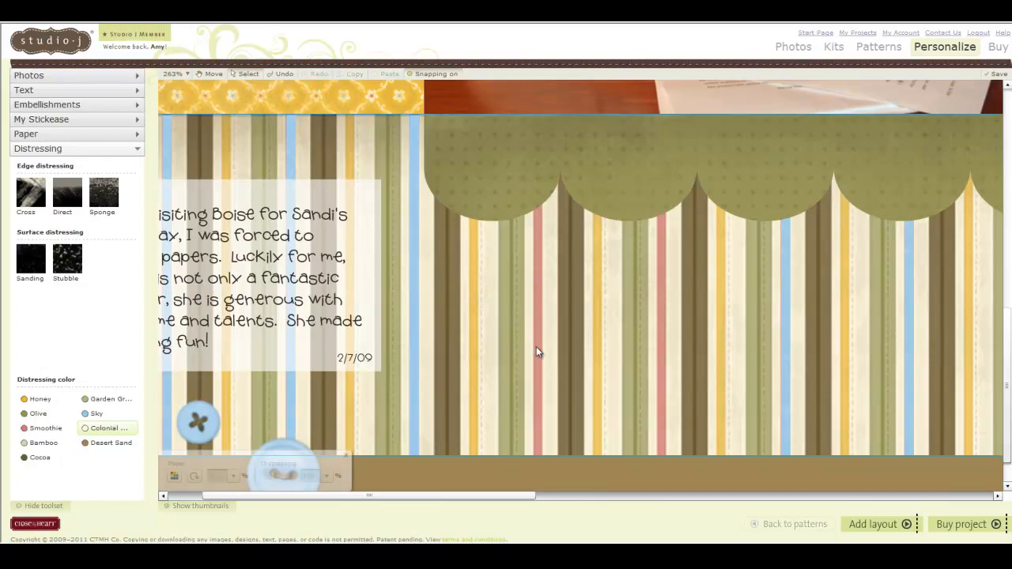
Set the blue strip's distressing strength to 100% and trim the strip's width slightly.
{"action": "left_click", "coordinate": [417, 305]}
{"action": "left_click", "coordinate": [593, 165]}
{"action": "left_click_drag", "start_coordinate": [604, 175], "coordinate": [604, 148]}
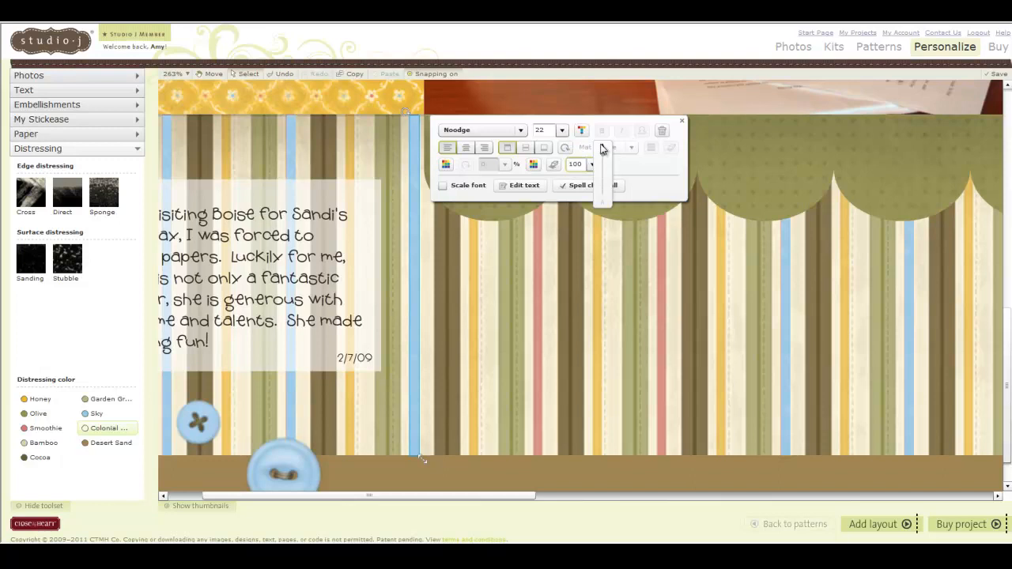
{"action": "left_click", "coordinate": [683, 123]}
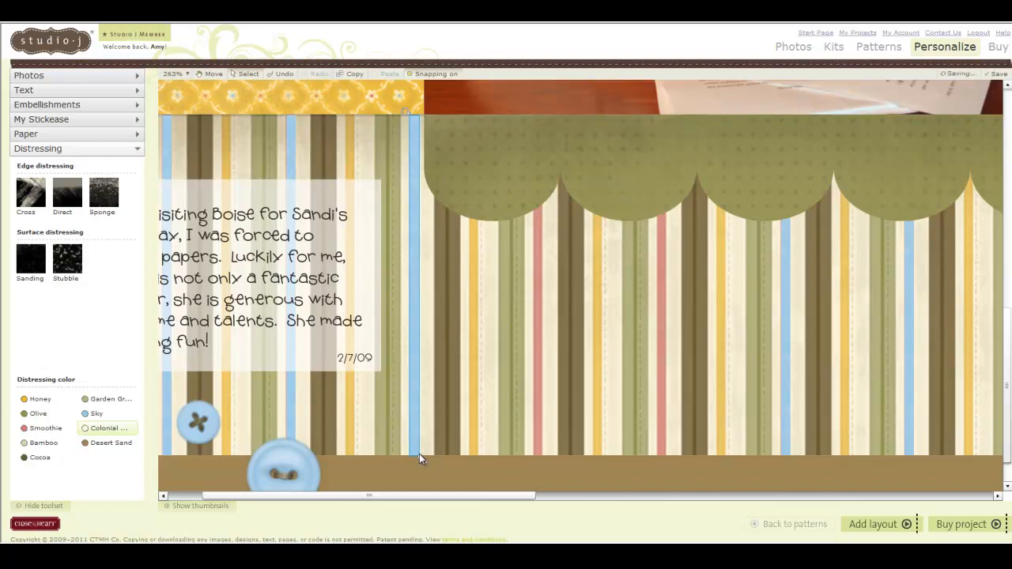
{"action": "left_click_drag", "start_coordinate": [418, 454], "coordinate": [417, 452]}
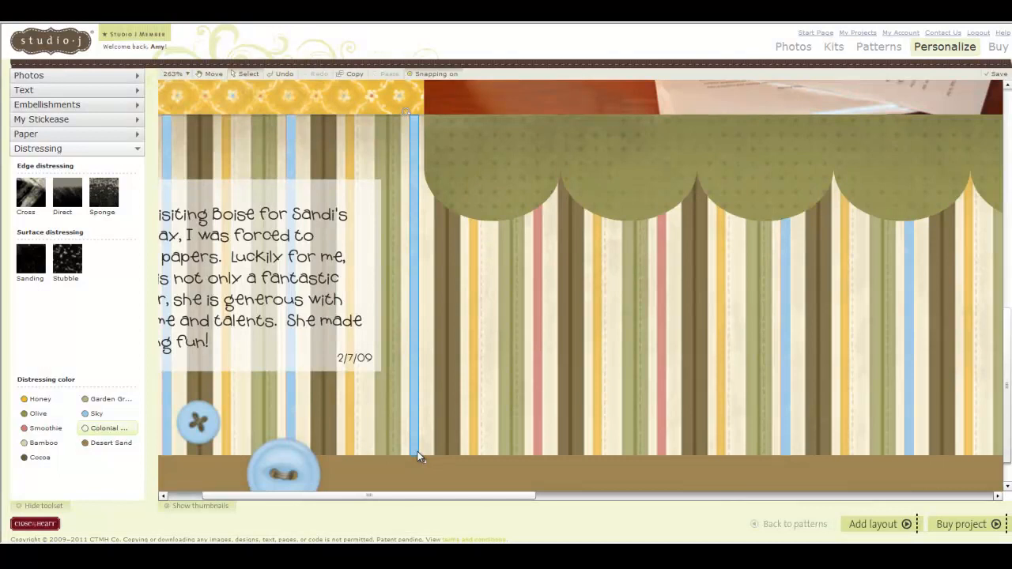
Place a copy of the blue strip over the second pink stripe and send it to back behind the green scalloped border.
{"action": "right_click", "coordinate": [414, 271]}
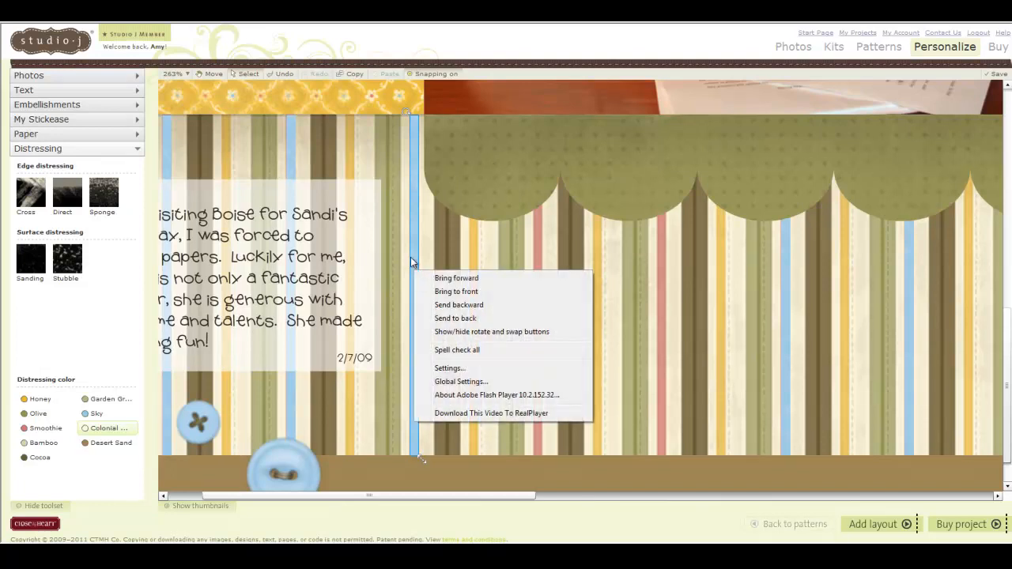
{"action": "left_click", "coordinate": [346, 73]}
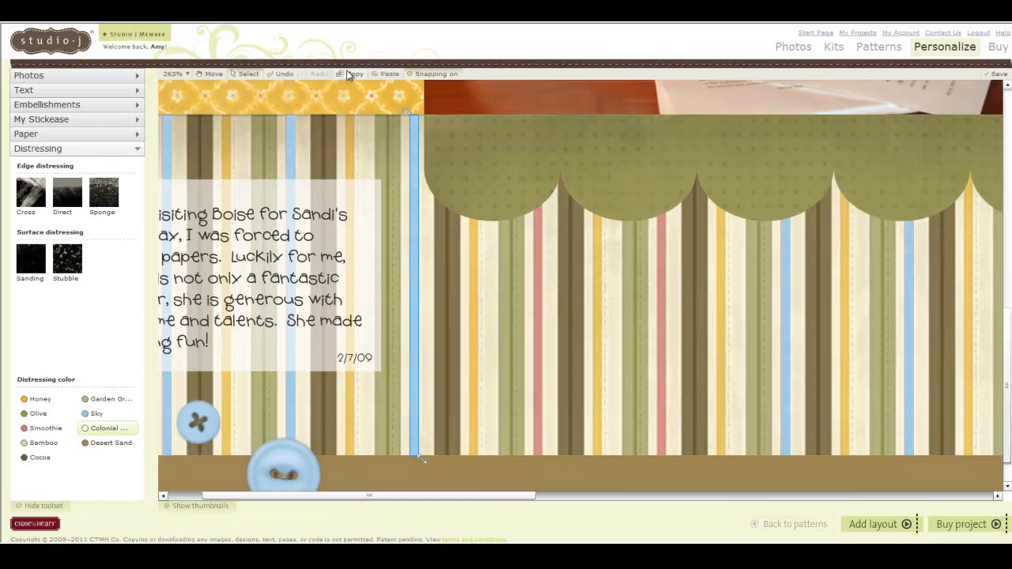
{"action": "left_click", "coordinate": [388, 74]}
{"action": "left_click_drag", "start_coordinate": [417, 269], "coordinate": [540, 265]}
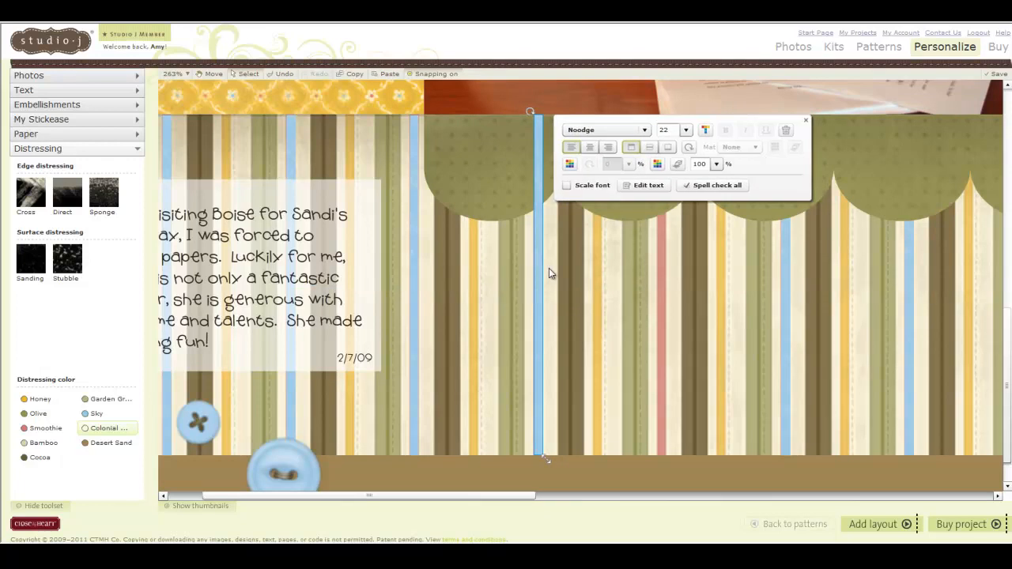
{"action": "right_click", "coordinate": [539, 310]}
{"action": "left_click", "coordinate": [571, 360]}
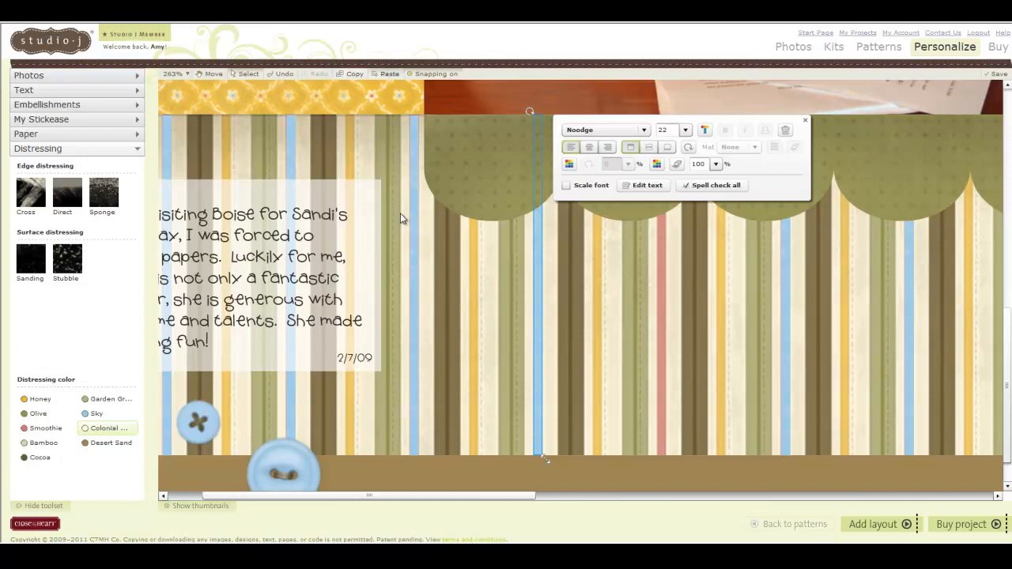
Paste another copy of the blue strip and align it over the remaining pink stripe.
{"action": "left_click_drag", "start_coordinate": [421, 244], "coordinate": [663, 243]}
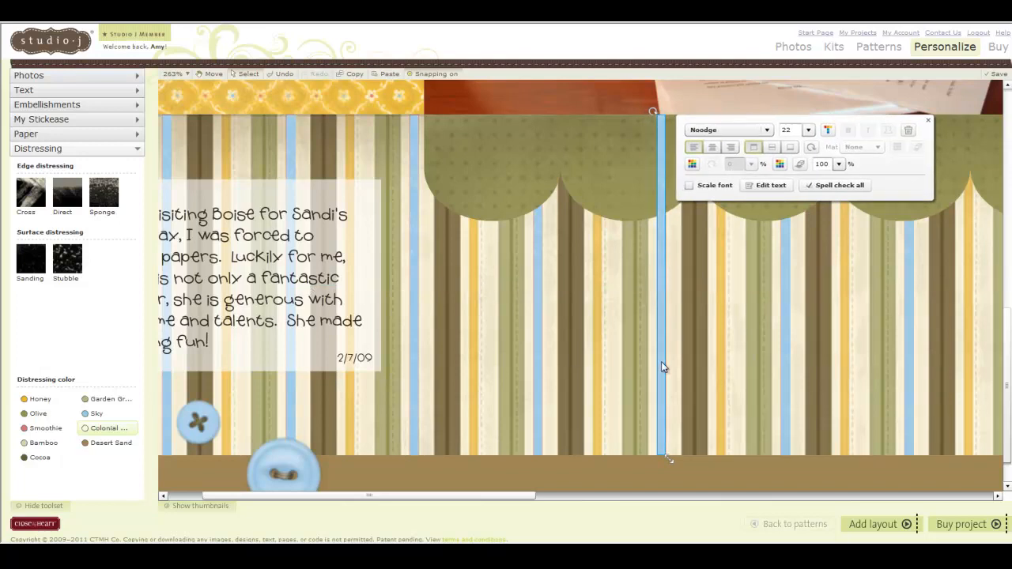
{"action": "key", "text": "Right"}
{"action": "key", "text": "Right"}
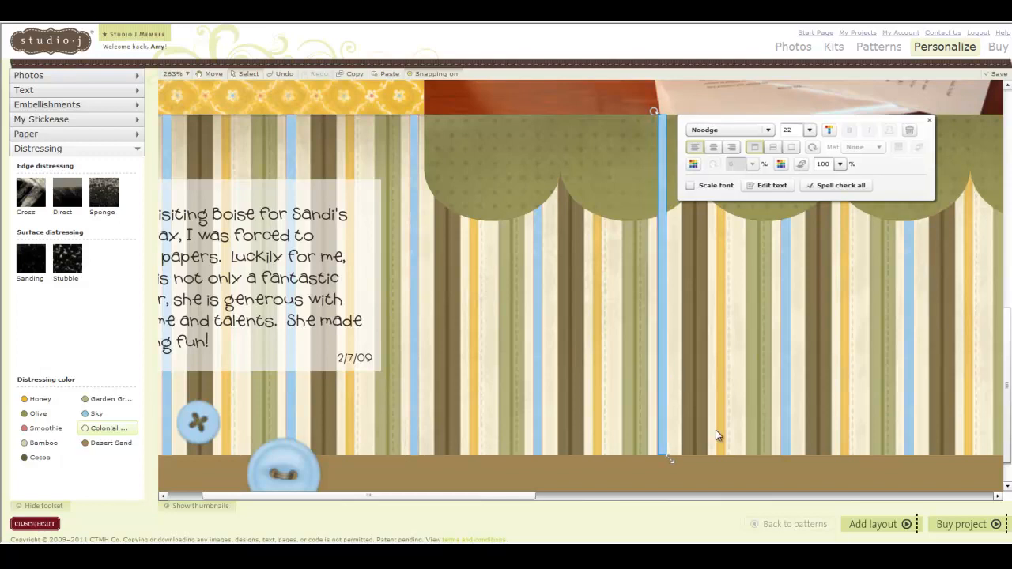
Nudge the selected blue strip slightly left over its stripe and send it to back behind the green scalloped border.
{"action": "key", "text": "Left"}
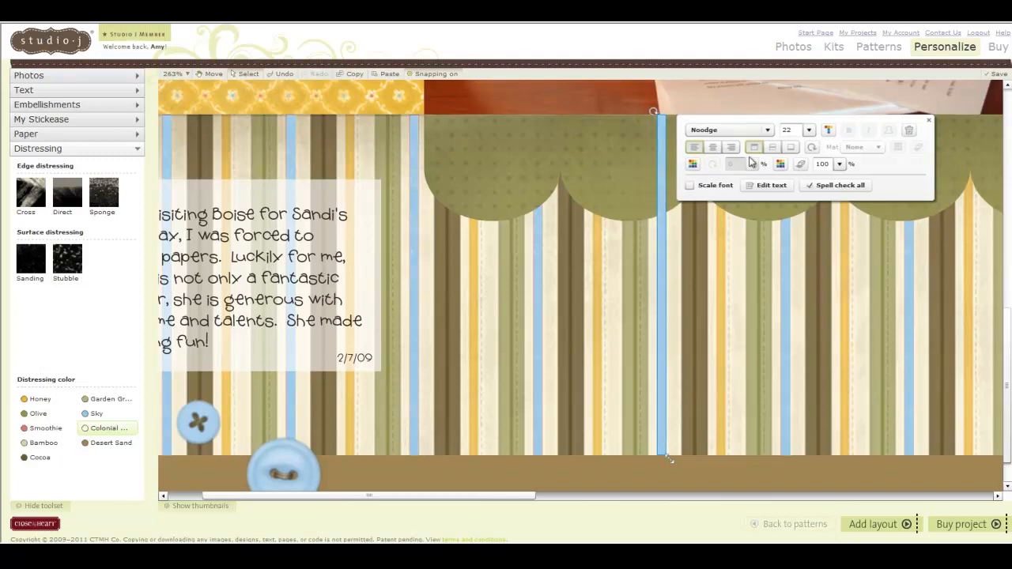
{"action": "right_click", "coordinate": [662, 275]}
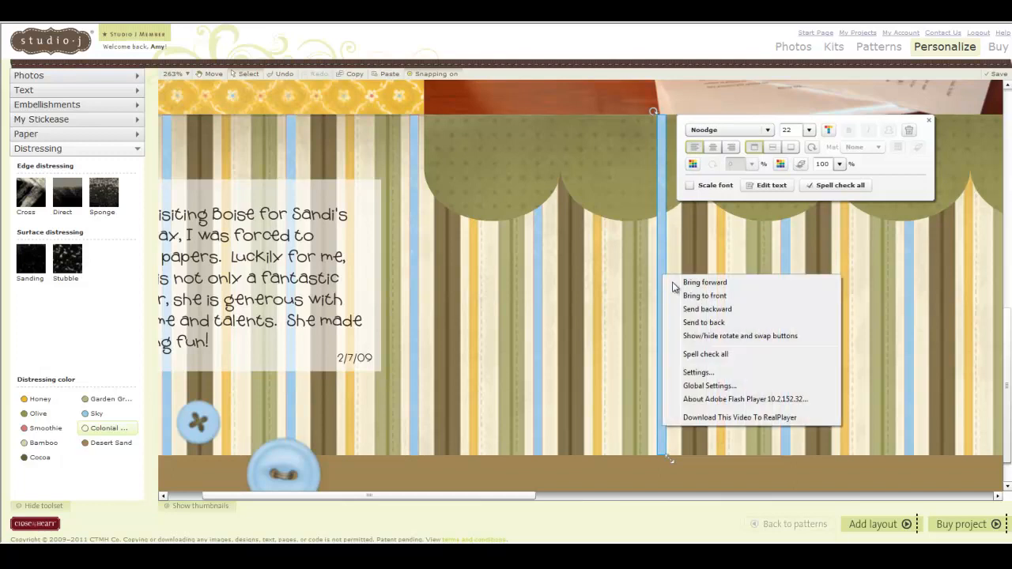
{"action": "left_click", "coordinate": [696, 322]}
Fine-tune the position and right edge of the blue strip beside the journaling block so it covers the pink stripe underneath.
{"action": "left_click", "coordinate": [416, 298]}
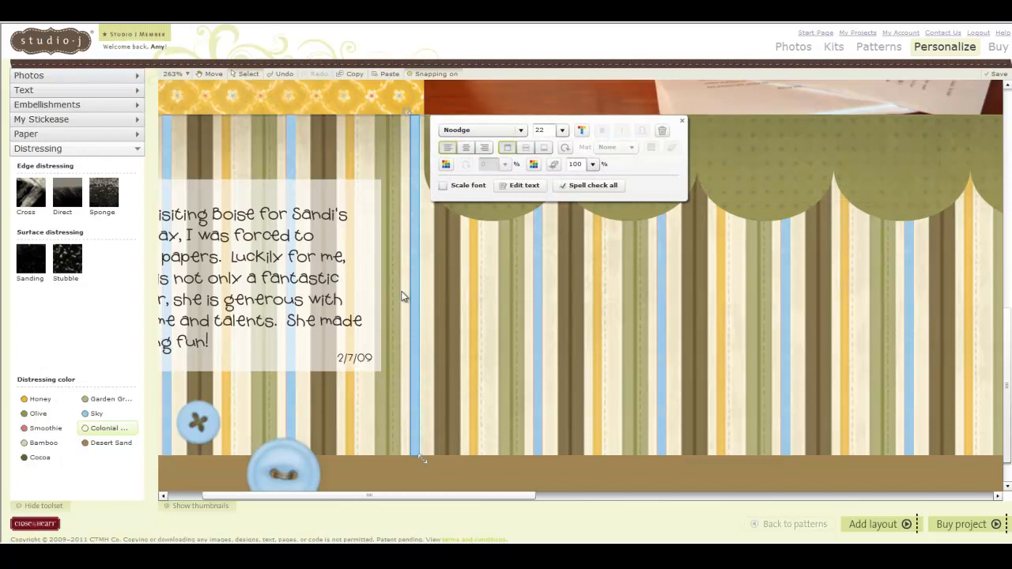
{"action": "key", "text": "Left"}
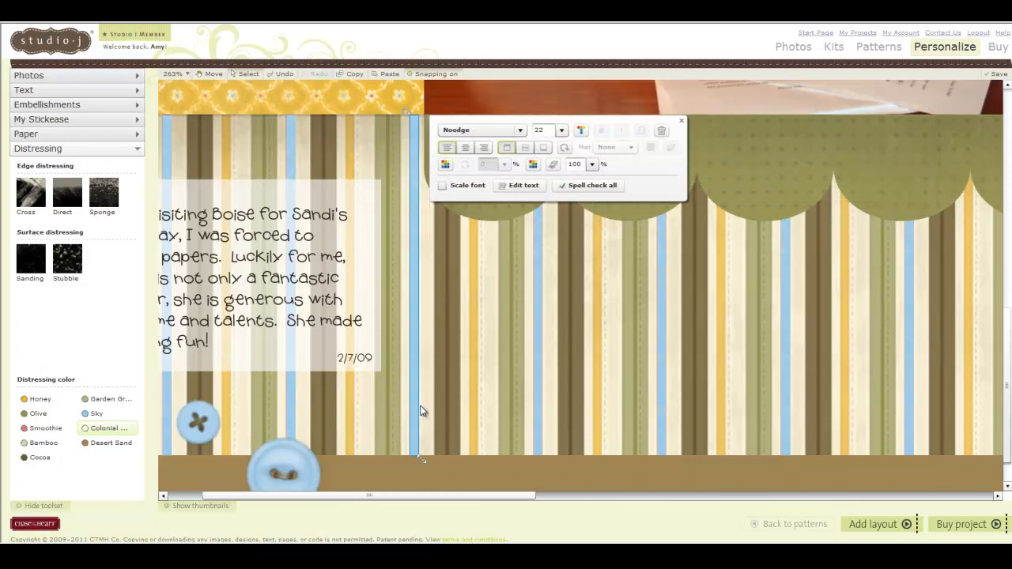
{"action": "left_click", "coordinate": [419, 455]}
{"action": "key", "text": "Right"}
{"action": "key", "text": "Right"}
{"action": "key", "text": "Left"}
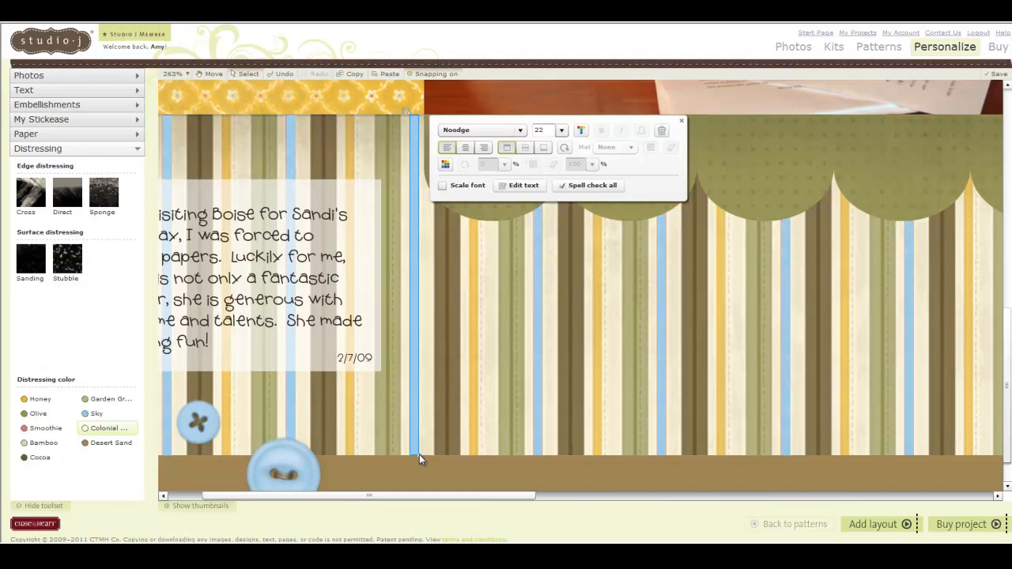
{"action": "left_click", "coordinate": [460, 446]}
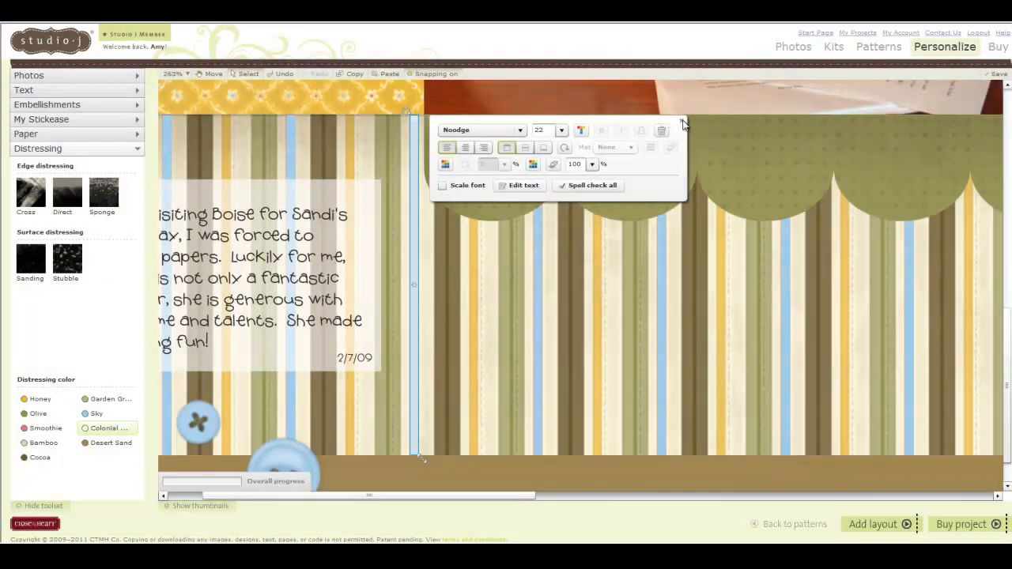
{"action": "left_click", "coordinate": [682, 121]}
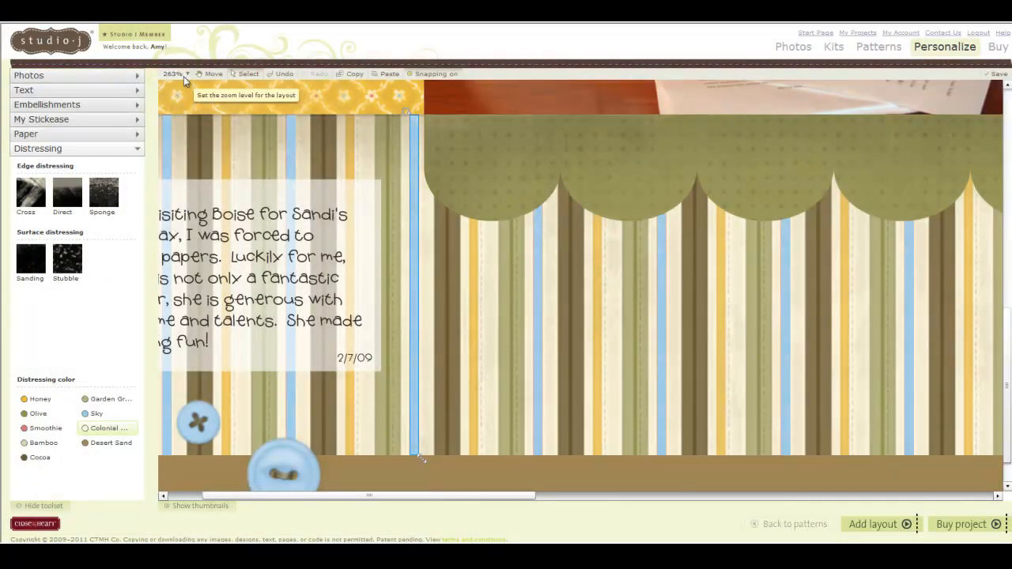
Zoom out to 100% to review the whole two-page layout with nothing selected.
{"action": "left_click", "coordinate": [193, 74]}
{"action": "left_click_drag", "start_coordinate": [198, 77], "coordinate": [196, 114]}
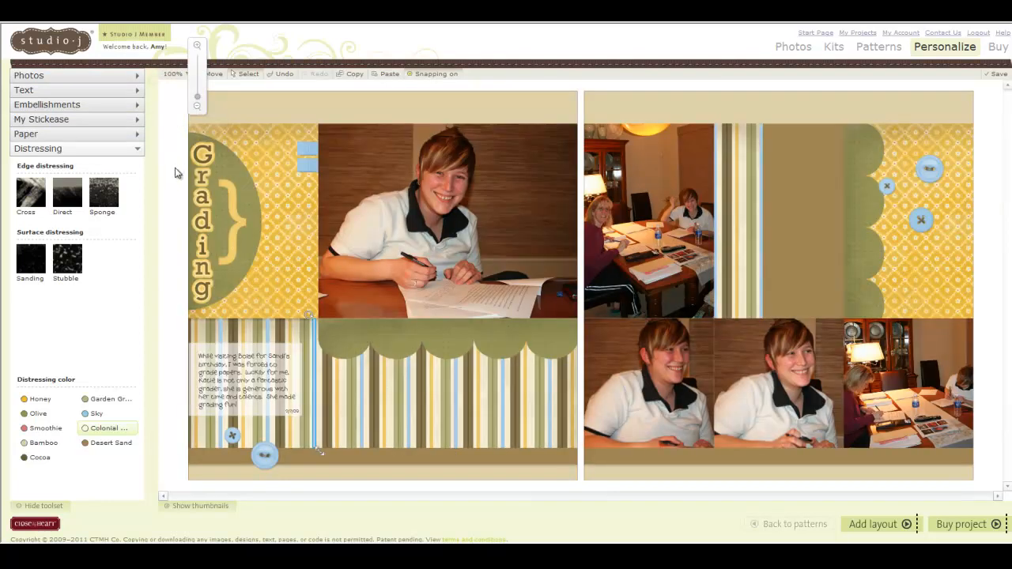
{"action": "left_click", "coordinate": [175, 174]}
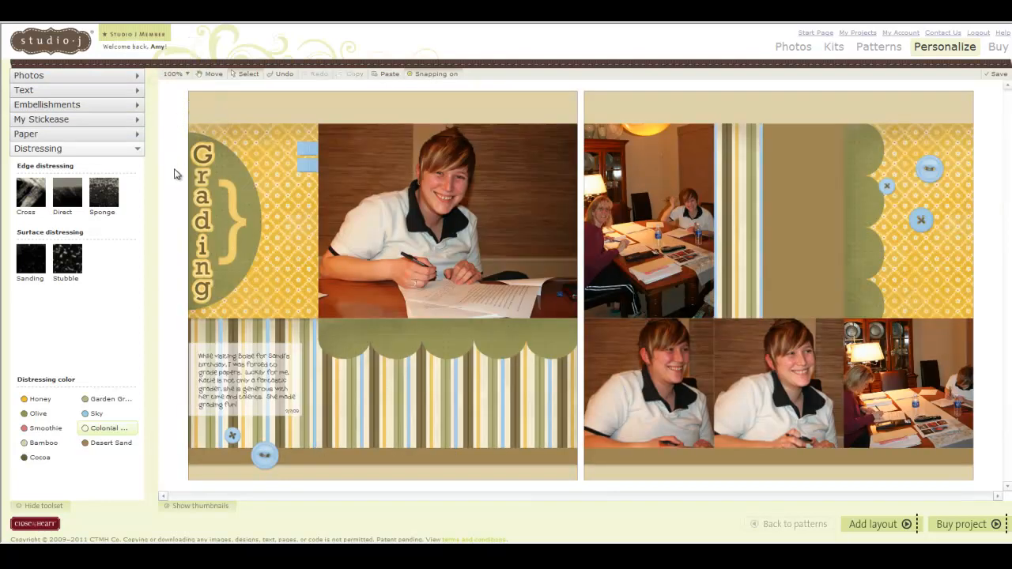